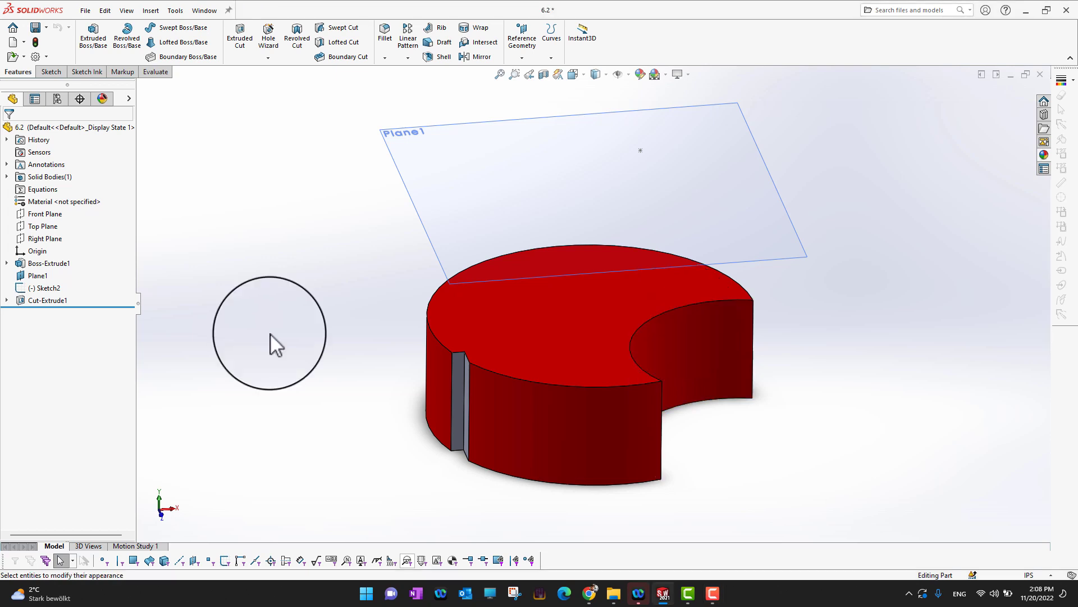
Step: Show the part's temporary axes, then hide them again
left_click(629, 75)
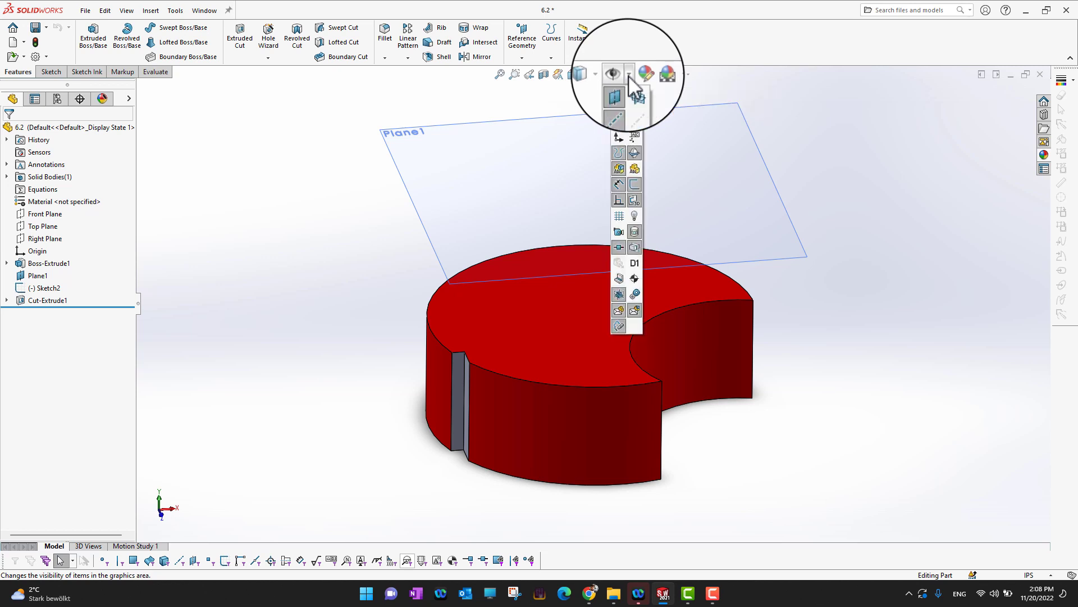
left_click(635, 105)
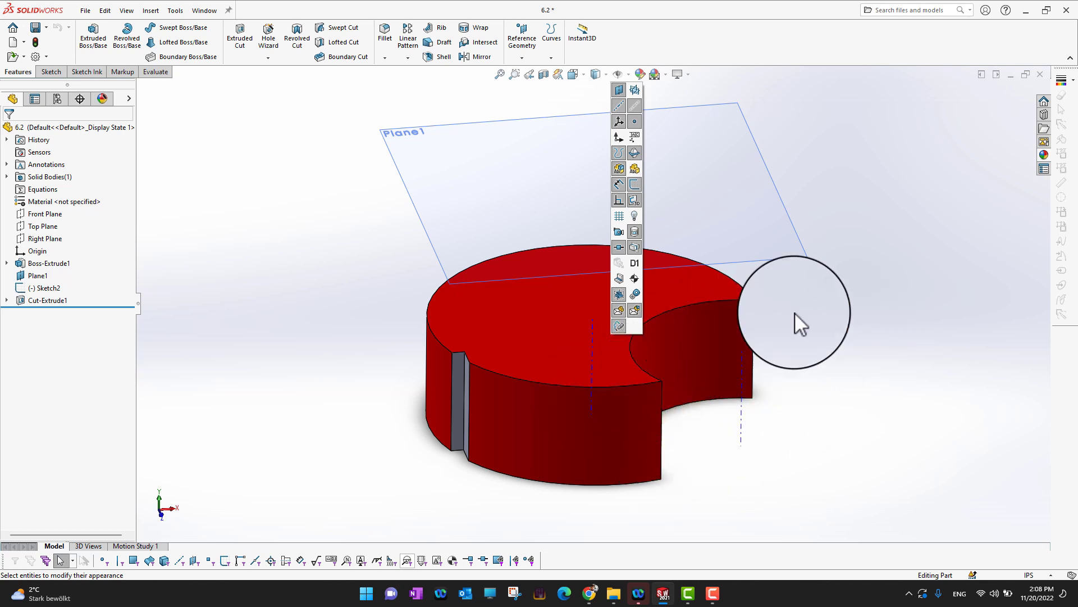
left_click(638, 106)
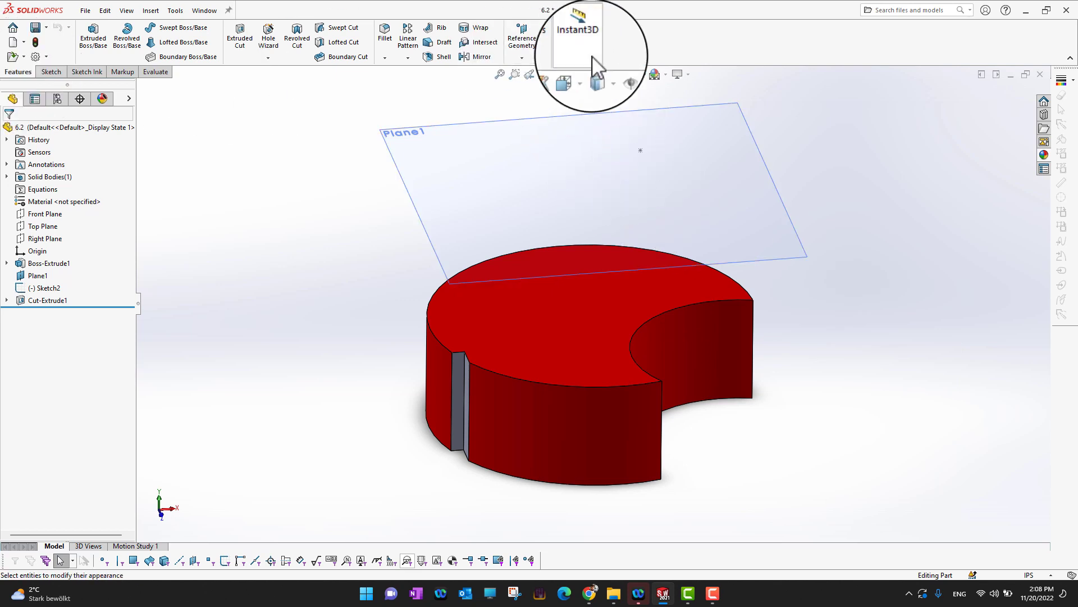
Step: Create a reference axis along the vertical edge where the cut meets the outer wall
left_click(522, 59)
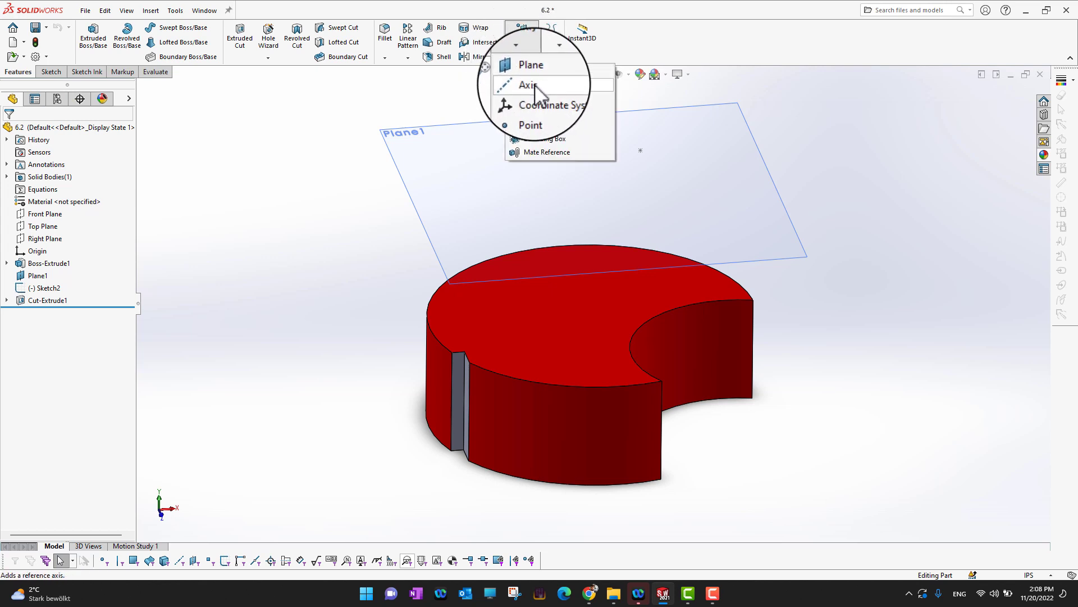
left_click(528, 84)
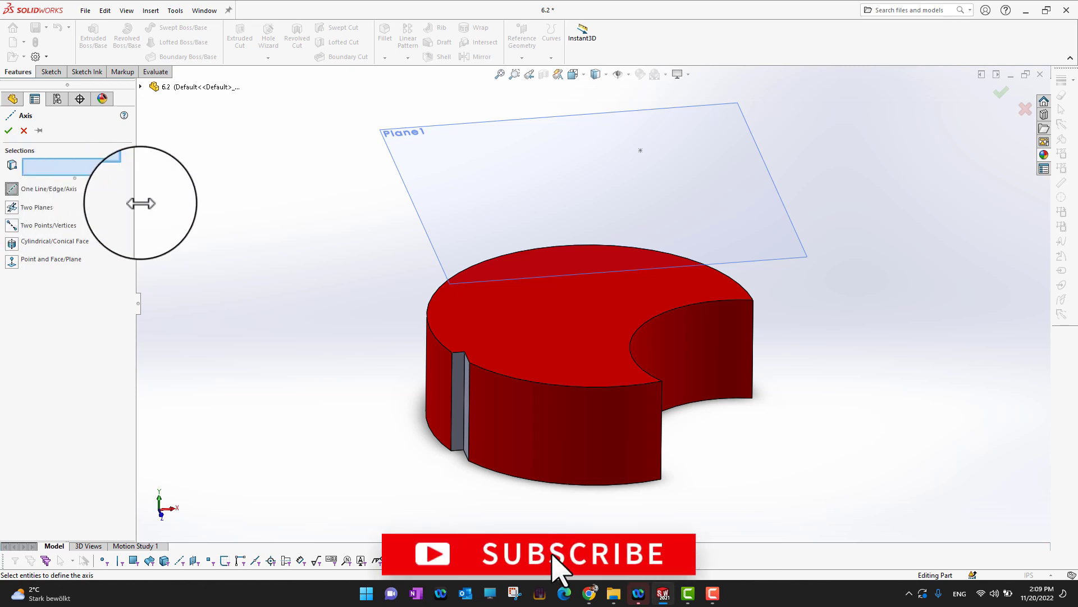
left_click(755, 325)
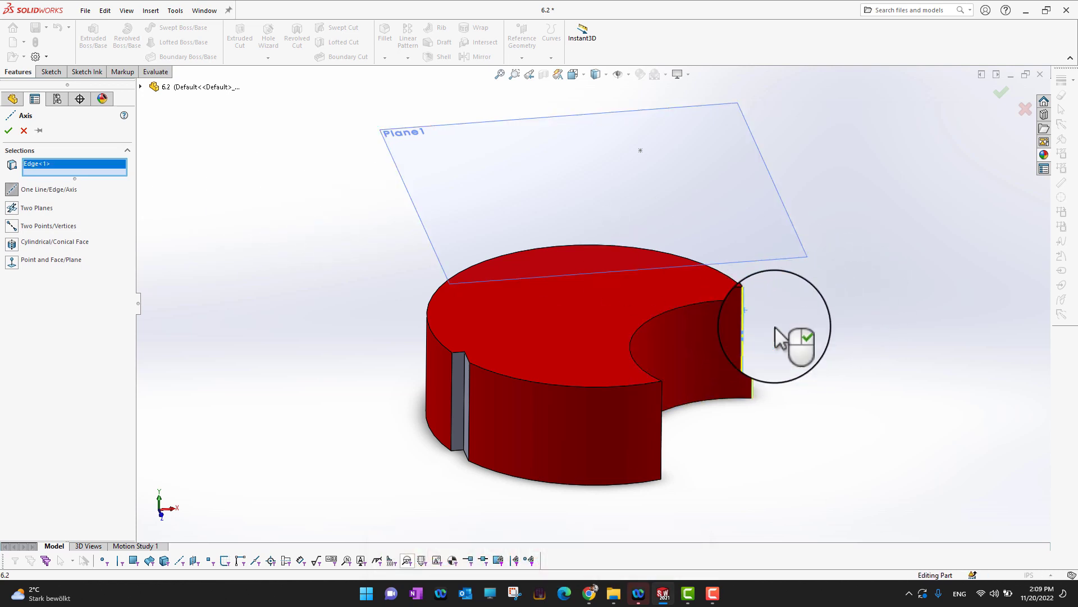
left_click(9, 133)
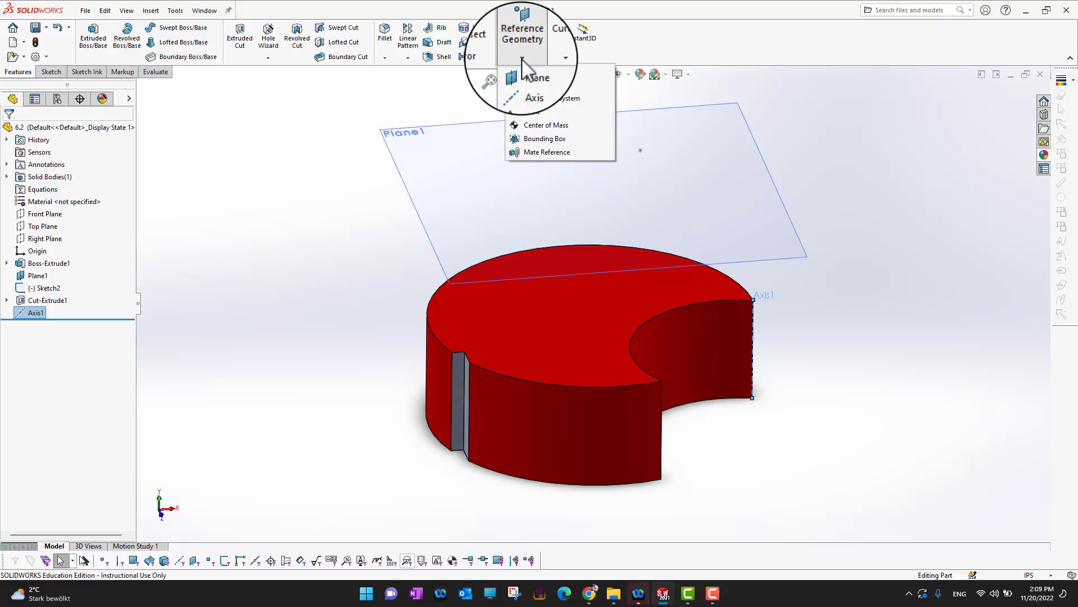
Step: Add a reference axis defined by the Front Plane and Top Plane picked from the flyout tree
left_click(534, 85)
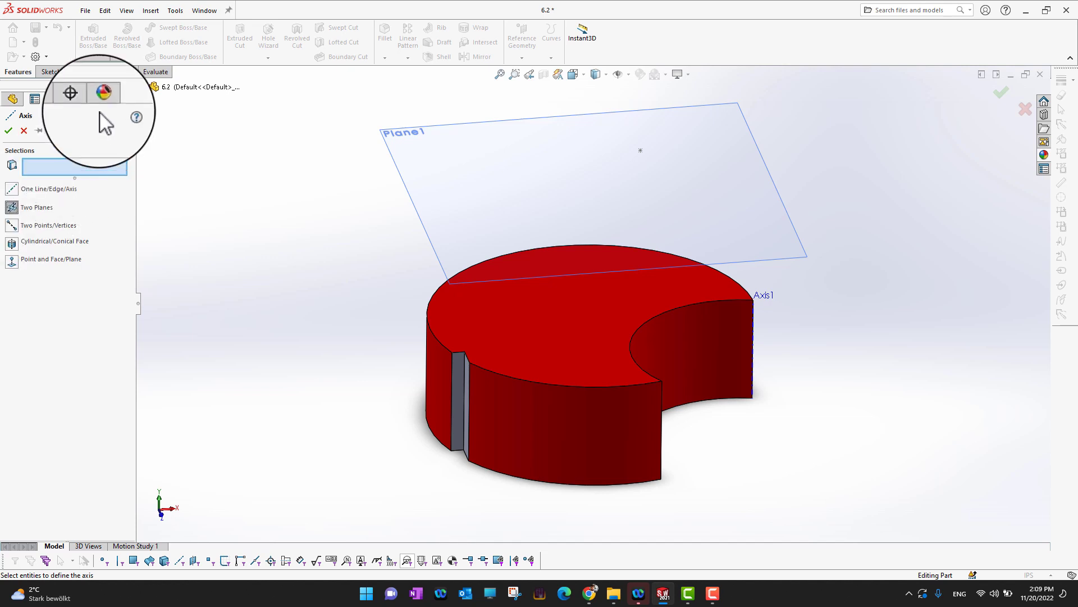
left_click(141, 87)
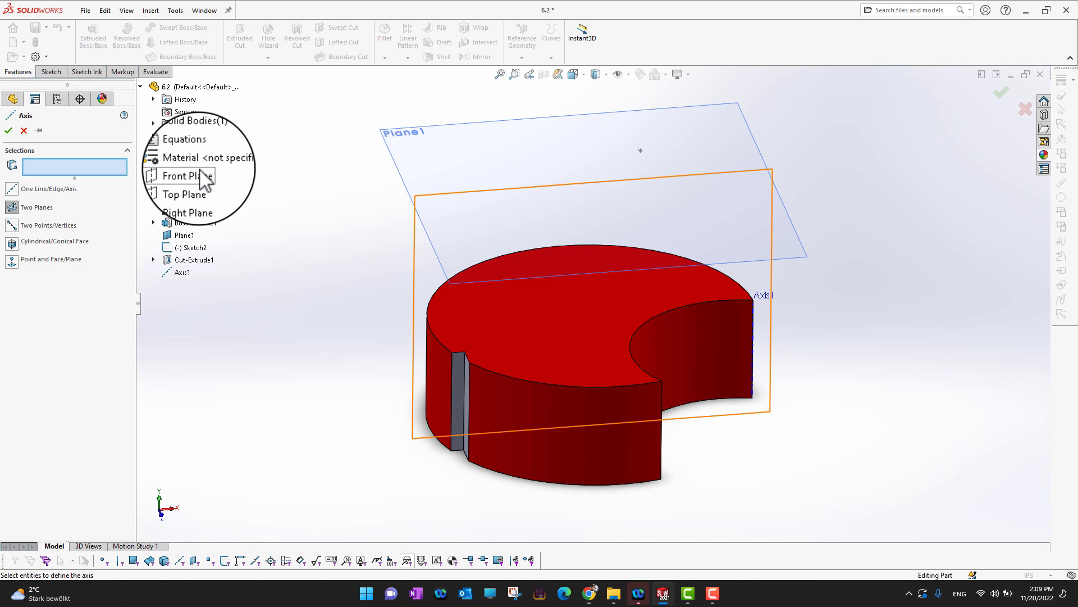
left_click(201, 173)
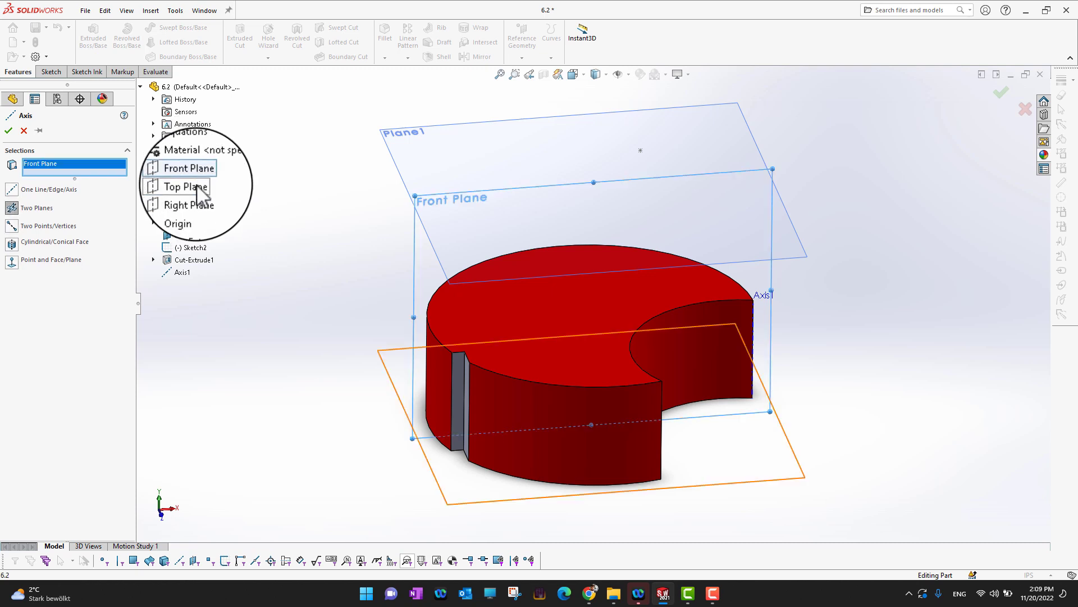
left_click(198, 185)
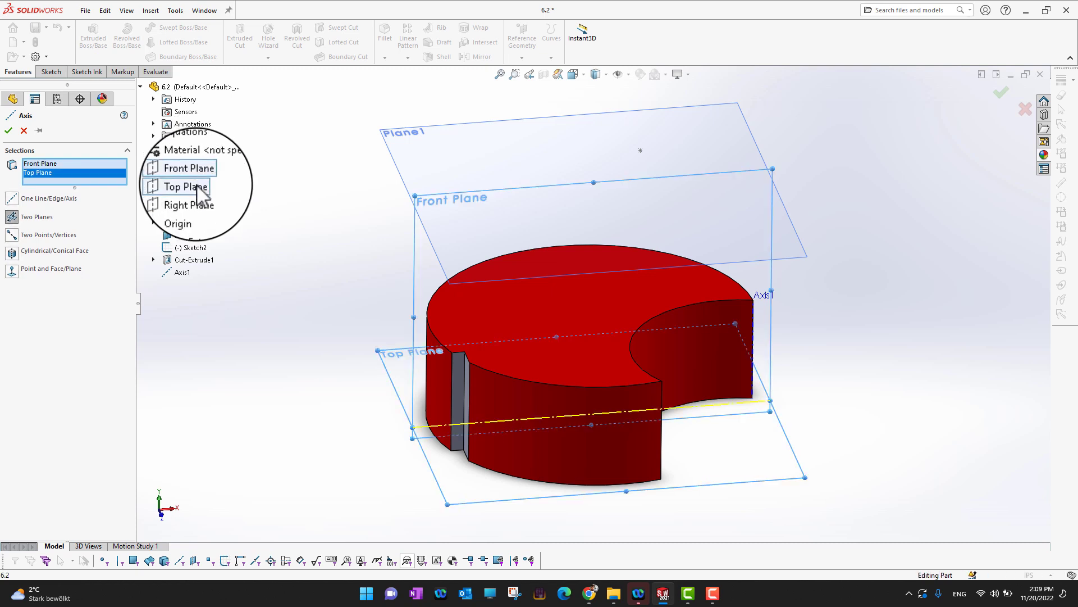
left_click(8, 131)
middle_click_drag(837, 439, 949, 483)
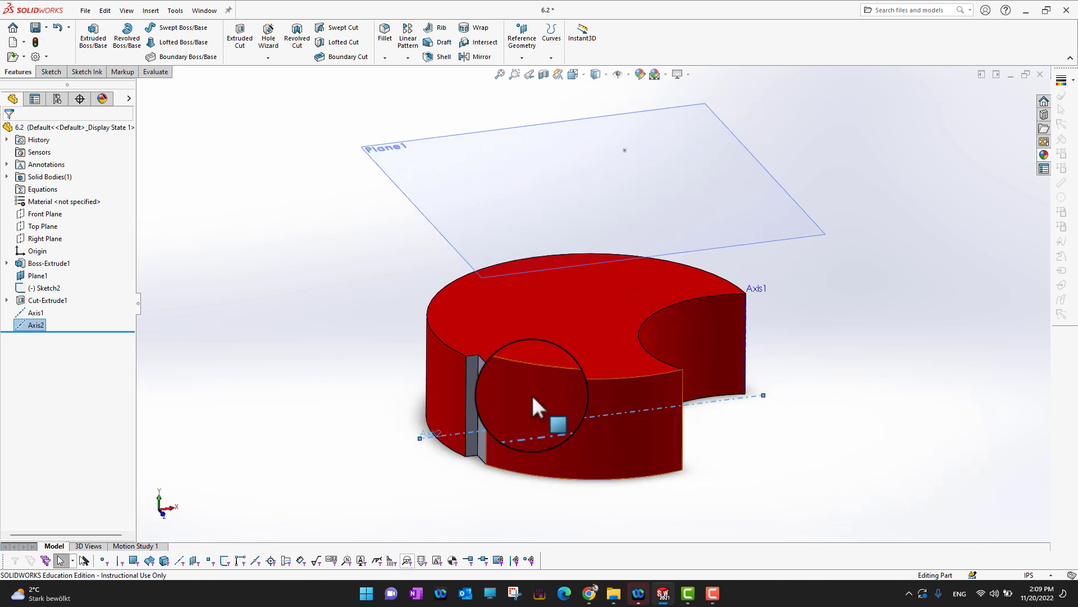
Step: Create a Two Points/Vertices axis from the top corner at Axis1 to a bottom-edge vertex of the cut
left_click(522, 58)
left_click(532, 86)
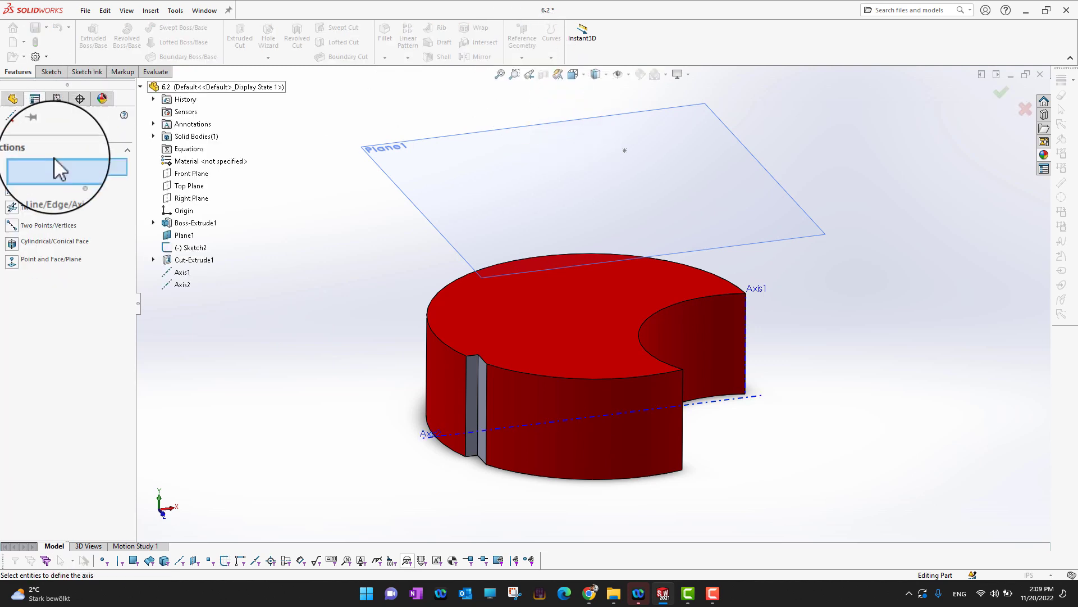
left_click(27, 225)
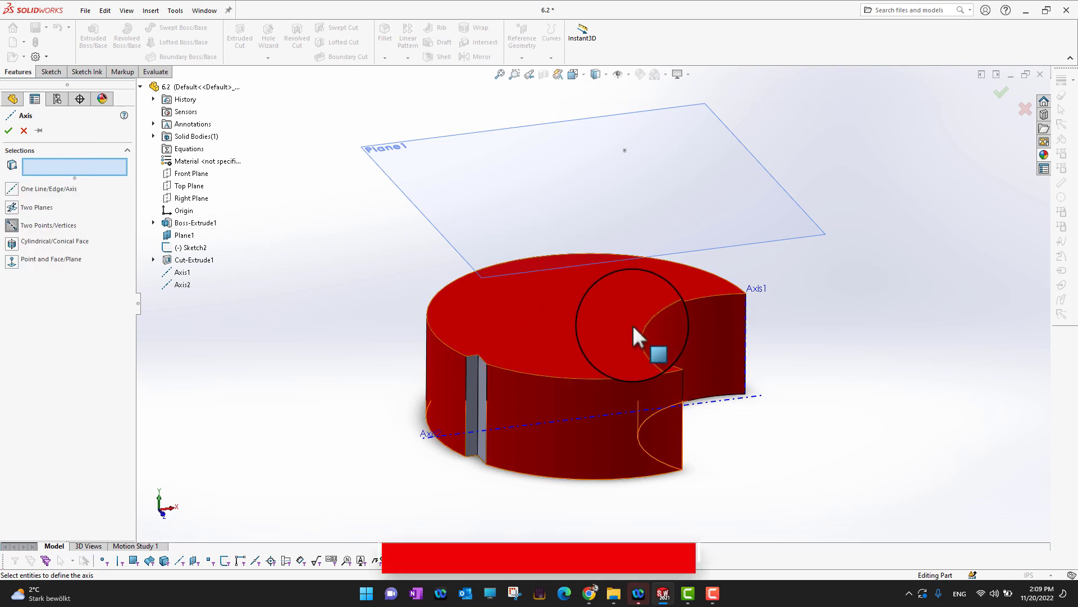
left_click(747, 293)
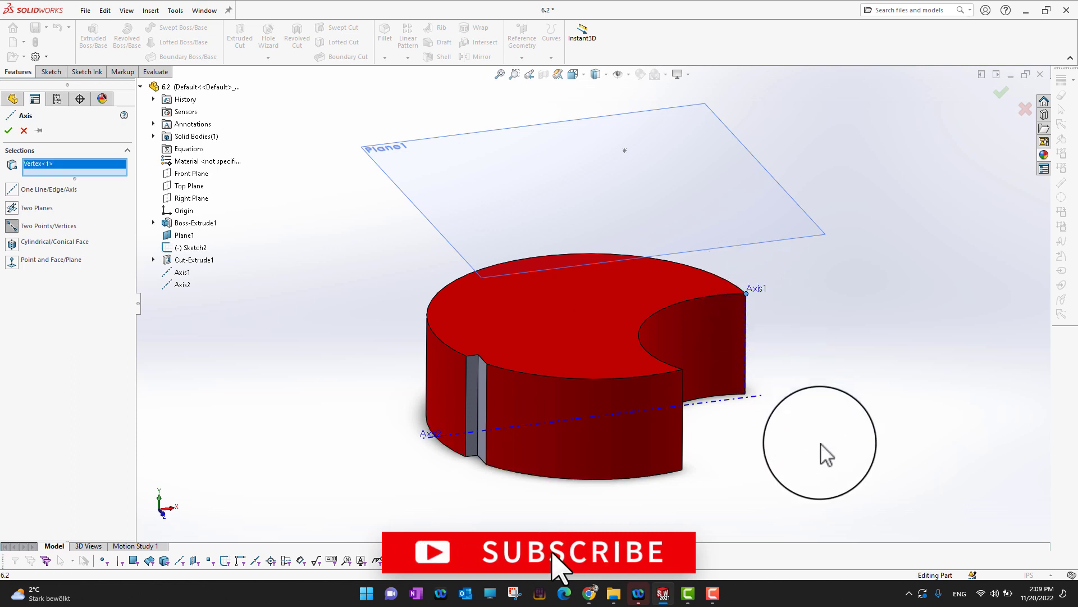
middle_click_drag(818, 453, 797, 417)
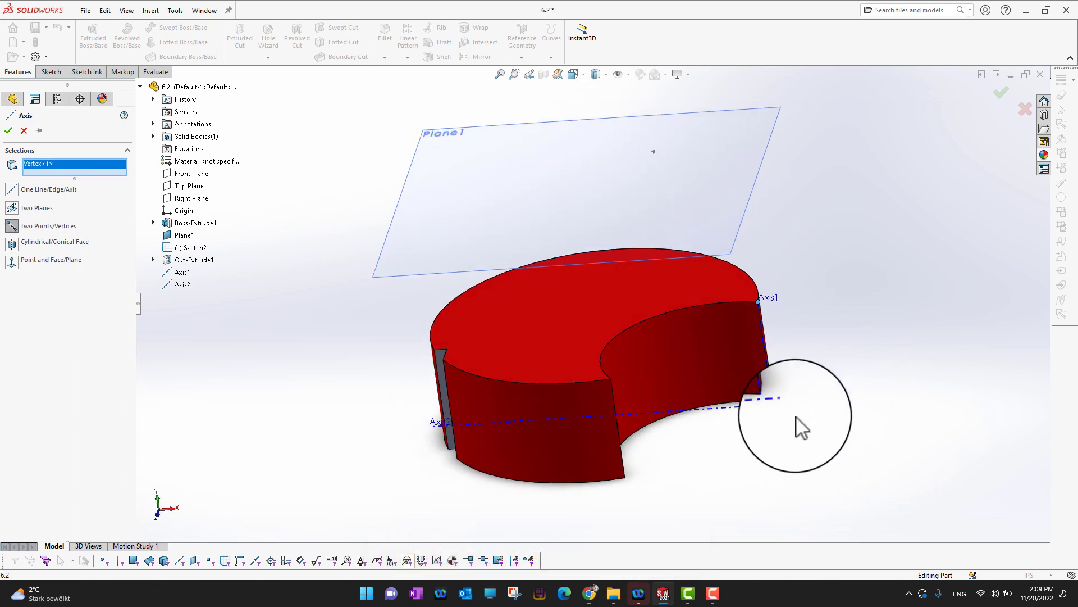
left_click(626, 478)
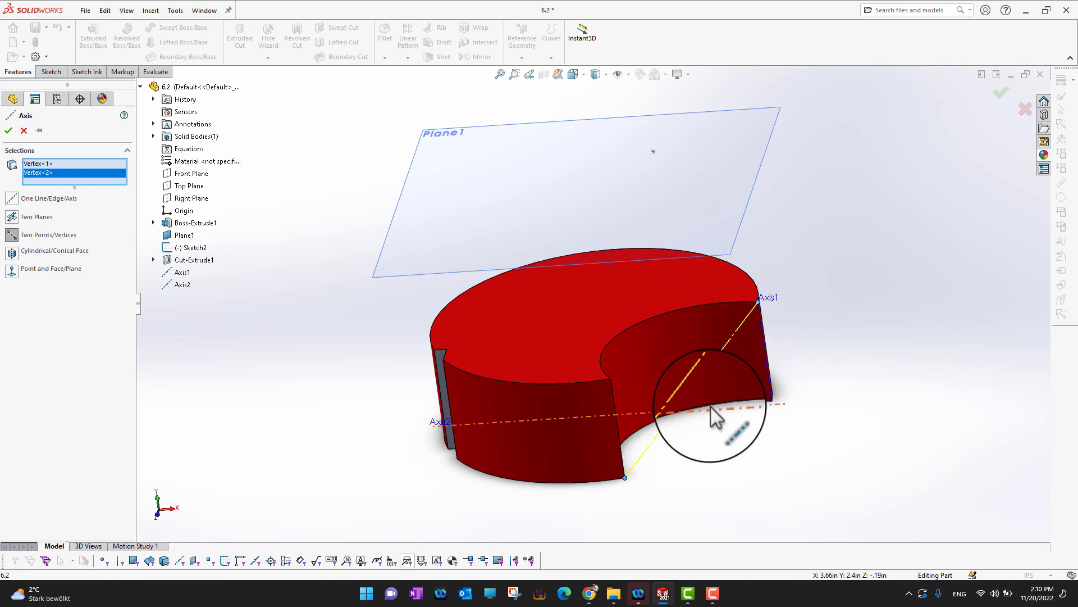
left_click(11, 133)
Step: Create a reference axis from the curved cylindrical cut face, then orbit to inspect it
left_click(528, 58)
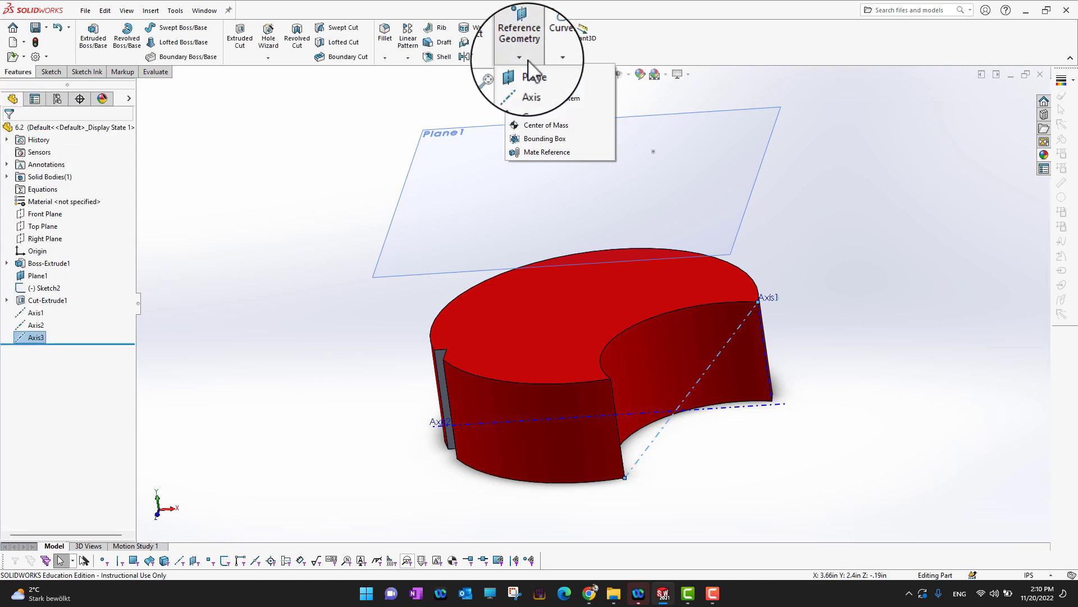
left_click(531, 86)
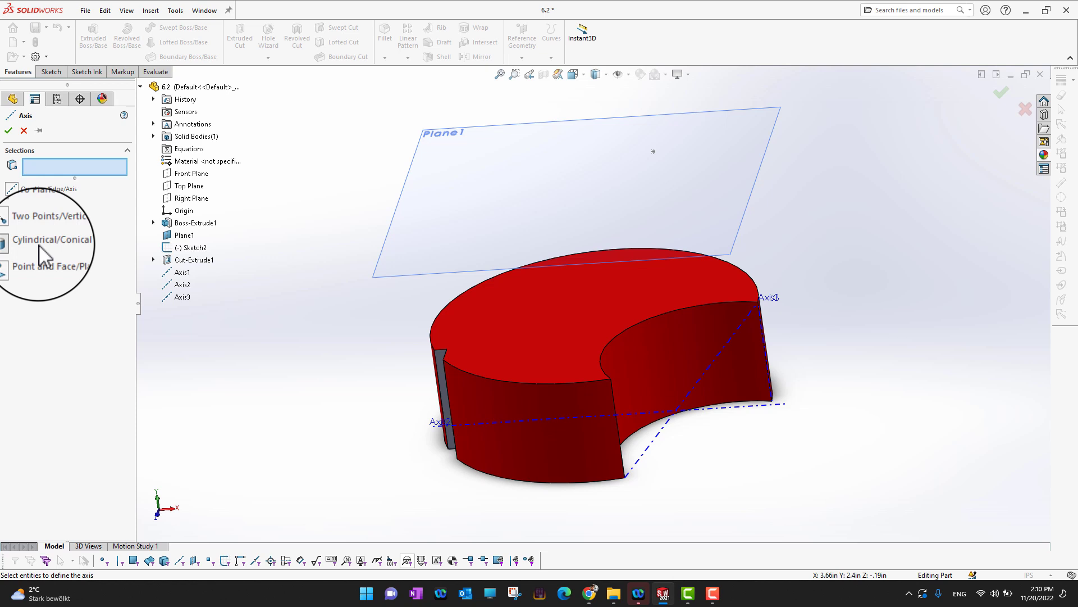
left_click(667, 353)
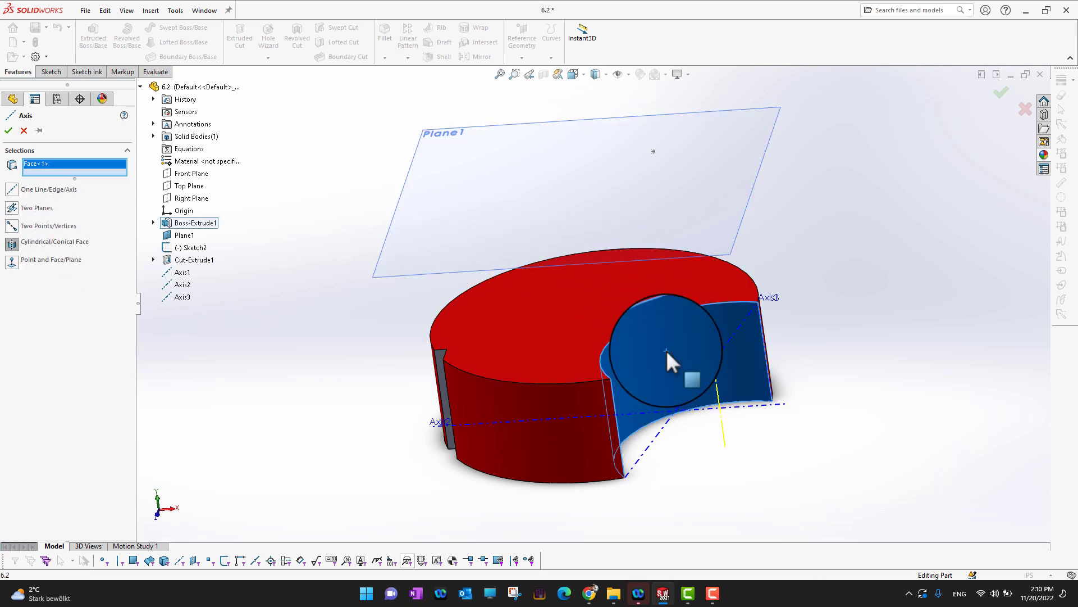
left_click(11, 134)
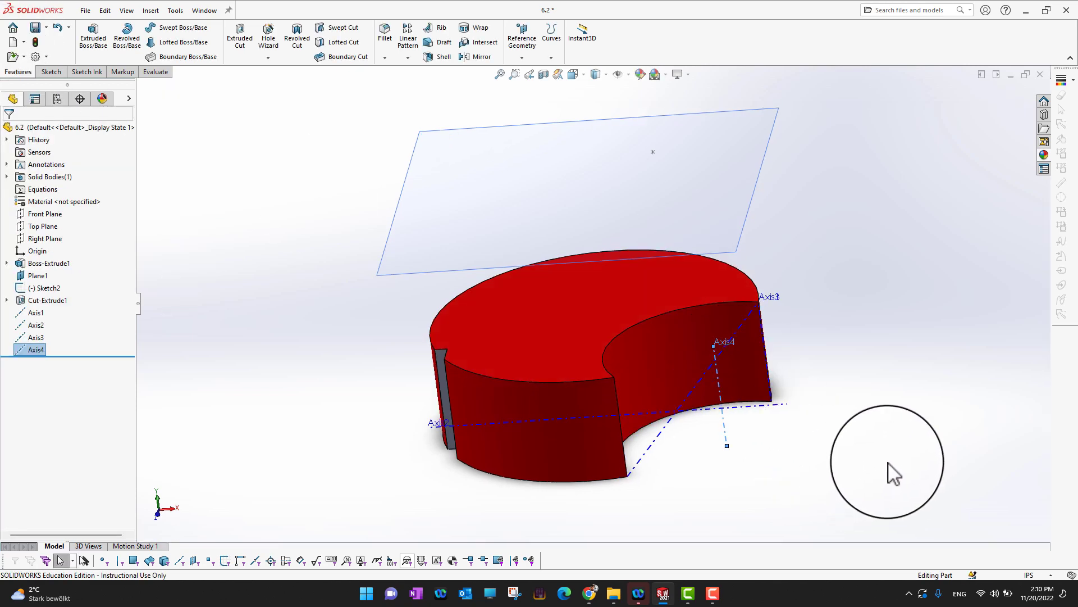
middle_click_drag(890, 464, 915, 396)
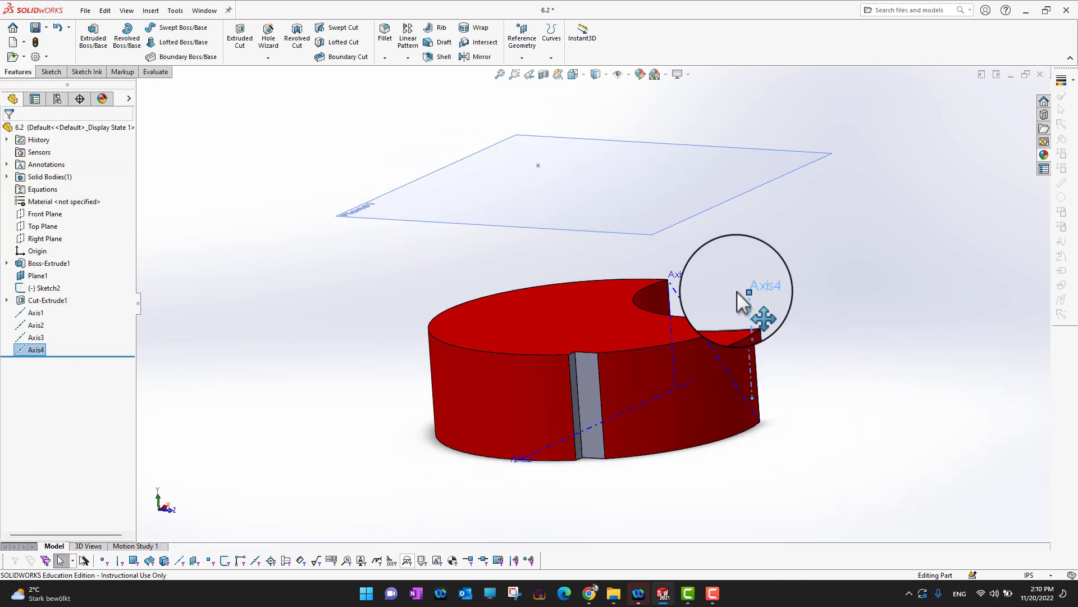
middle_click_drag(740, 304, 1005, 258)
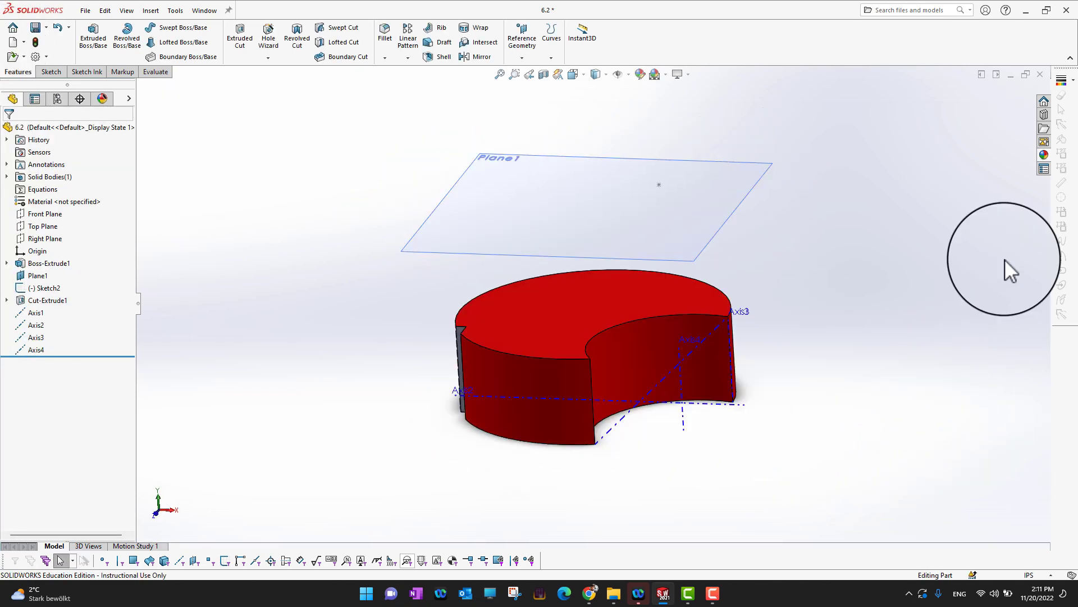
Step: Create a Point and Face/Plane axis through Point1@Sketch2, normal to Plane1
left_click(526, 62)
left_click(534, 90)
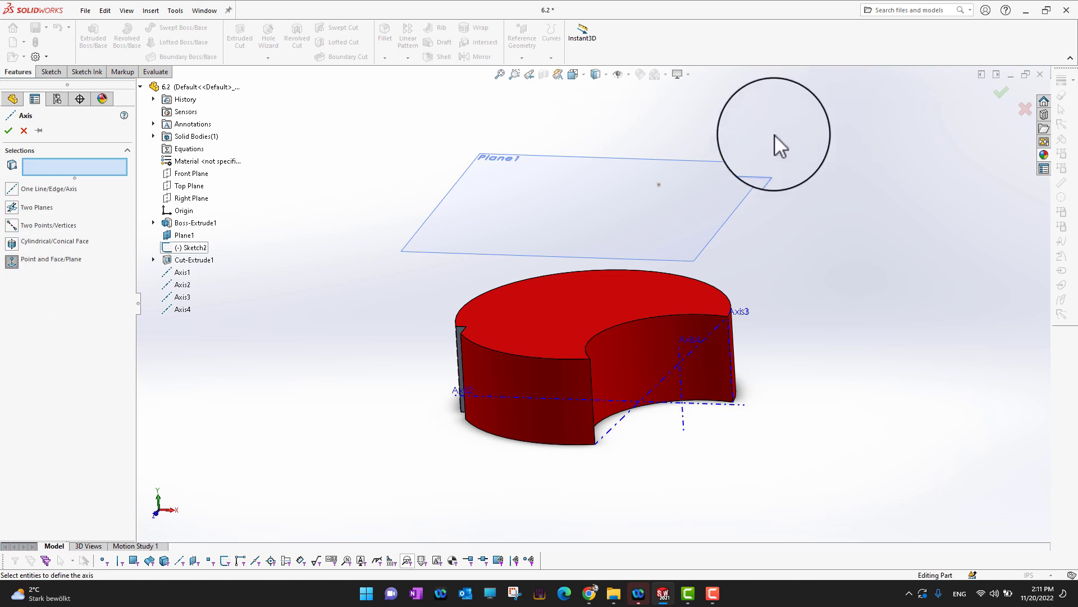
left_click(659, 186)
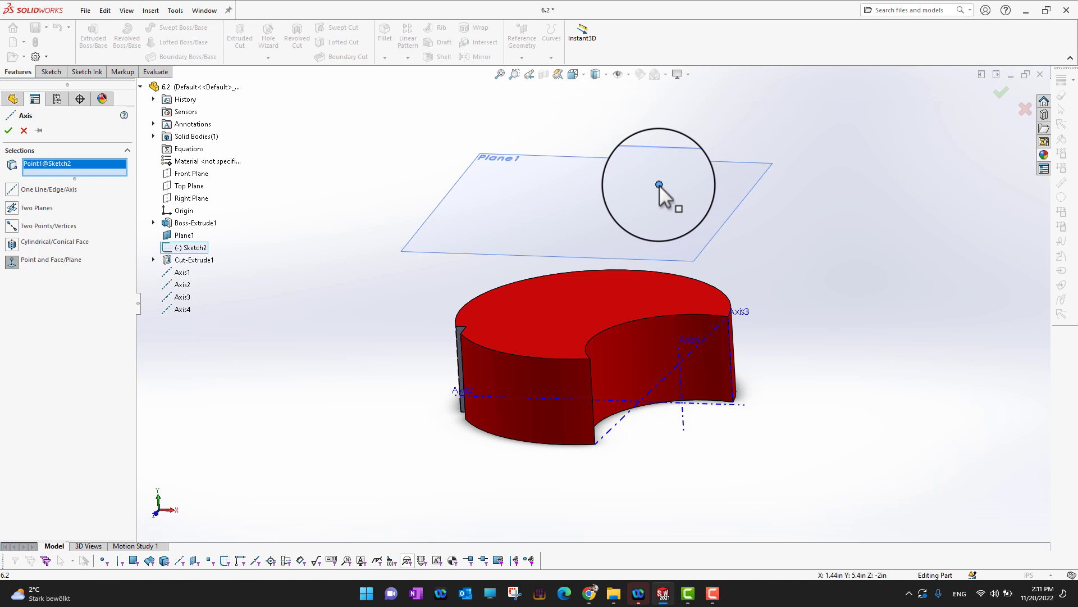
left_click(674, 216)
left_click(10, 132)
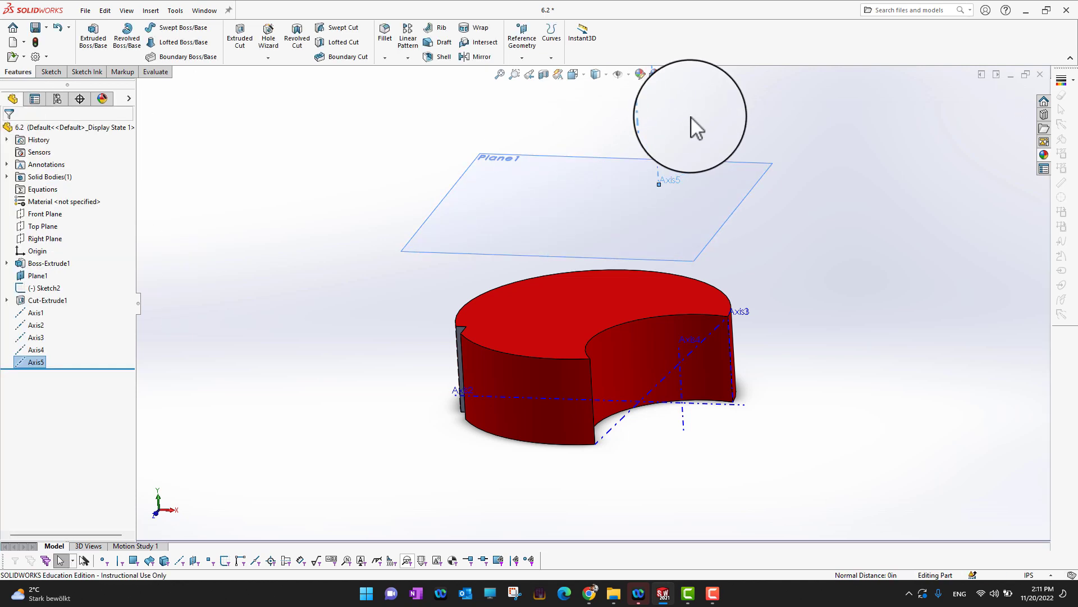